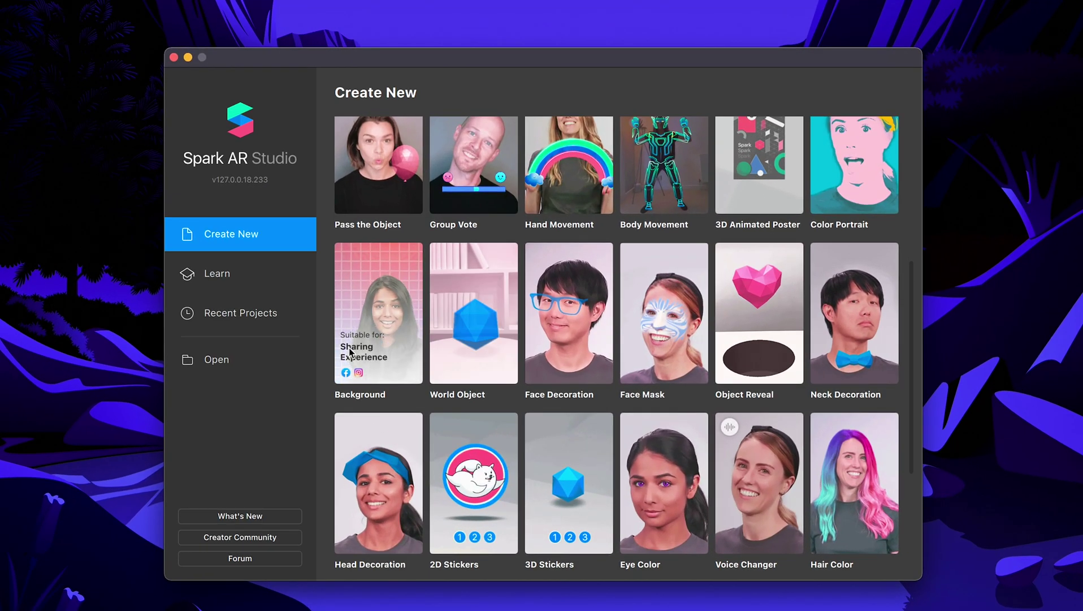
- Start a maximized Background template project and replace the replaceMe texture with galaxy-1.png
click(372, 383)
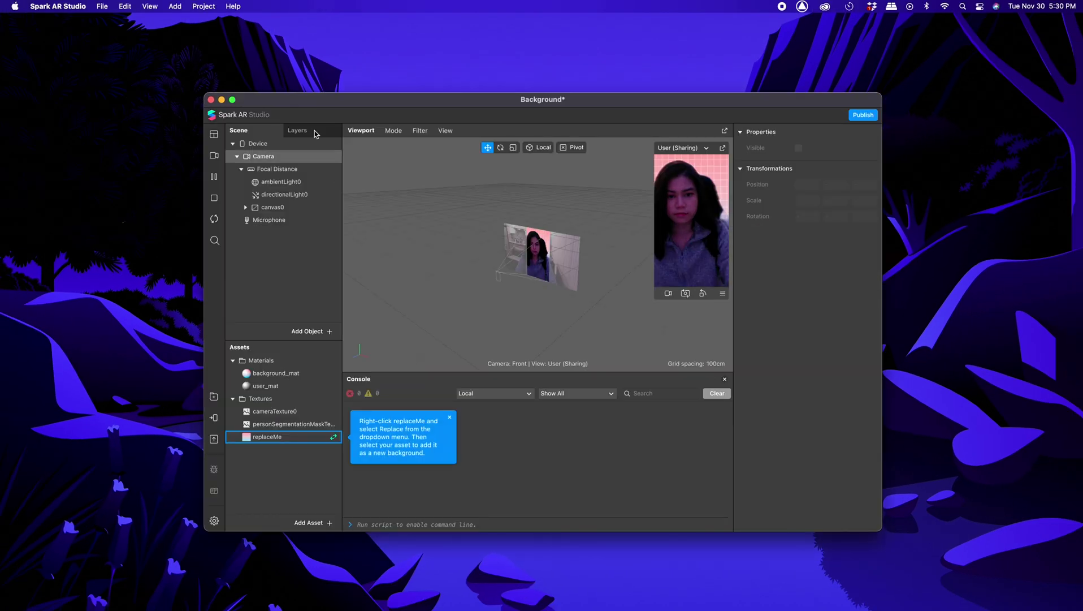
double_click(254, 103)
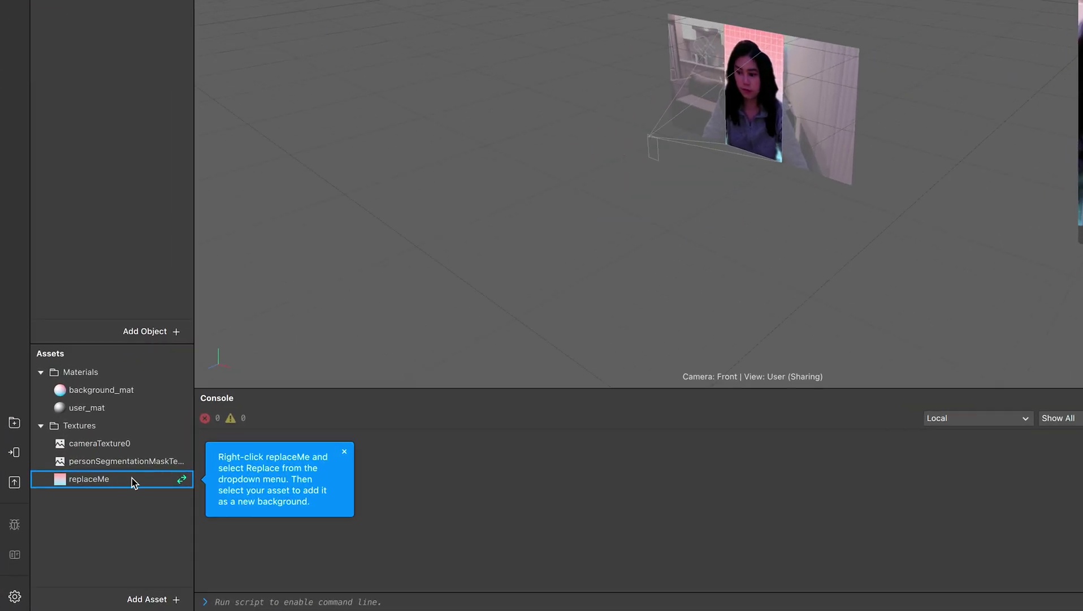
click(103, 482)
right_click(103, 482)
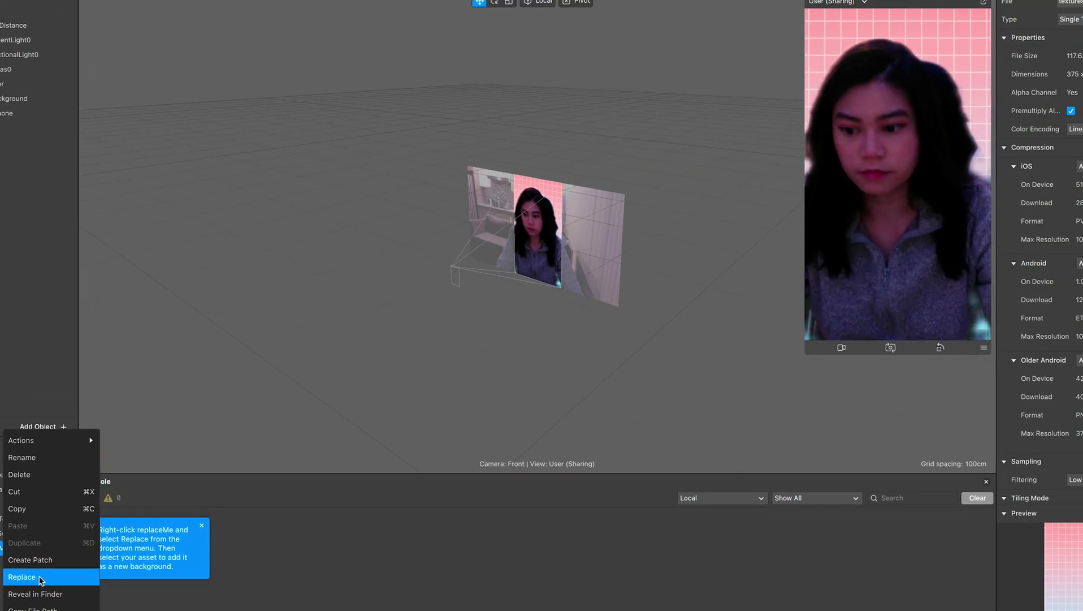
click(128, 514)
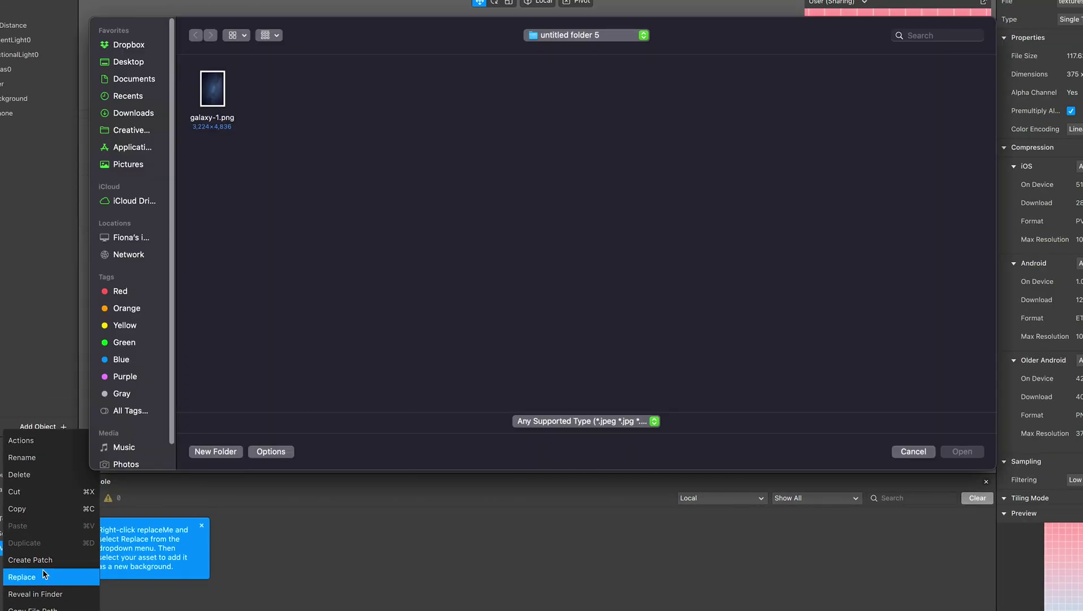
double_click(213, 102)
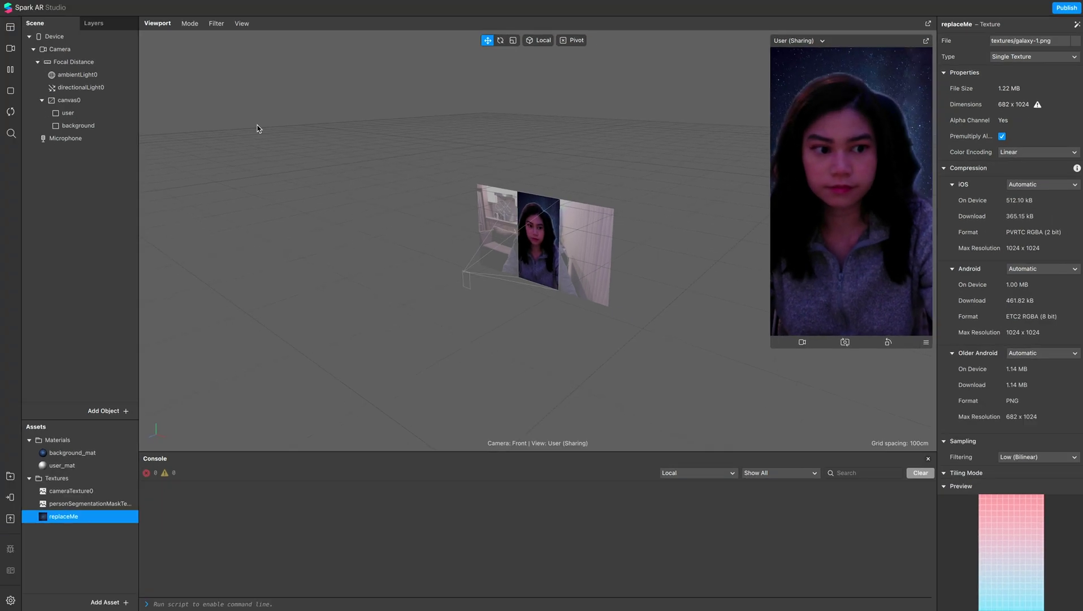
mouse_move(41, 6)
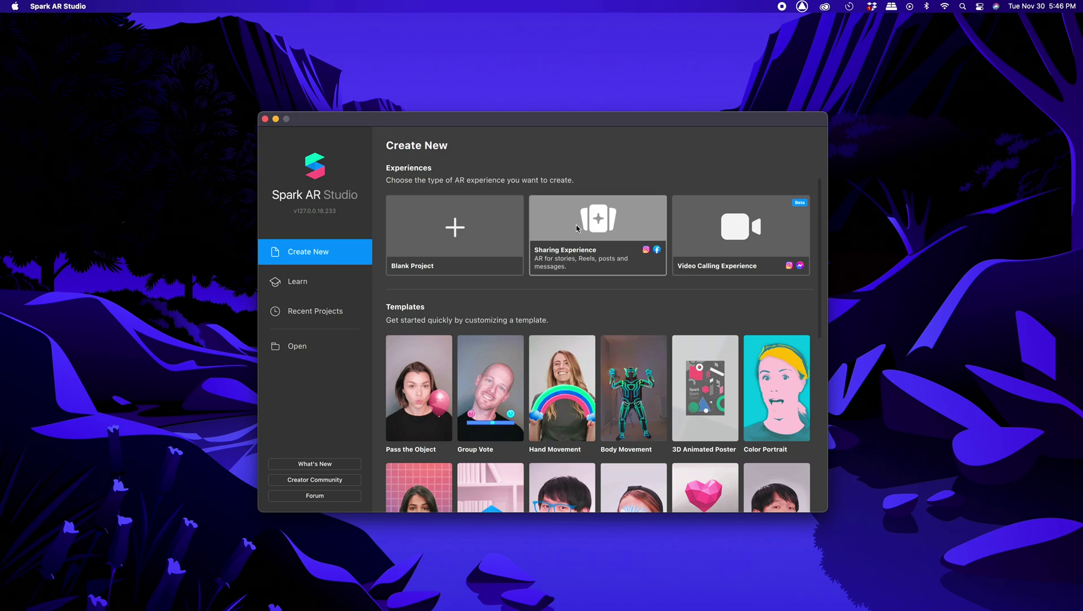
- Start a Sharing Experience project and add a rectangle named person
click(577, 228)
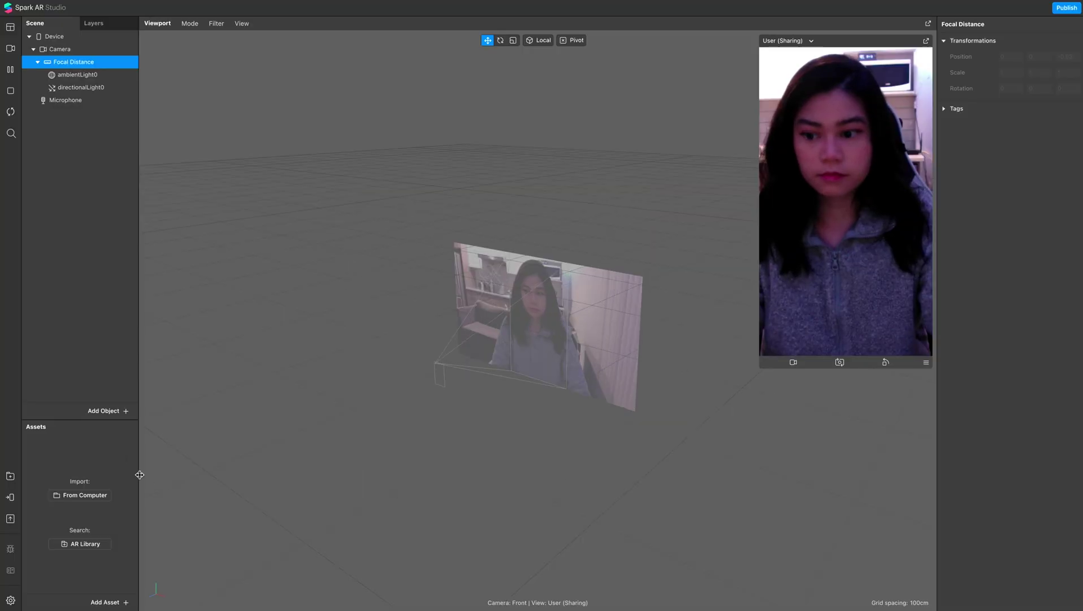
click(102, 411)
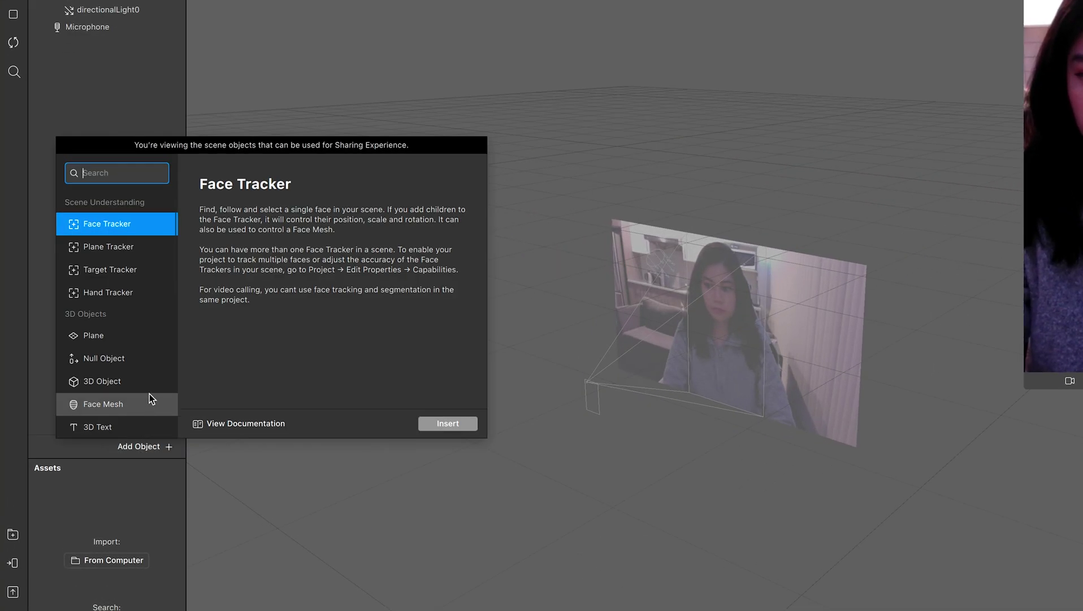
scroll(113, 348, down, 3)
double_click(121, 341)
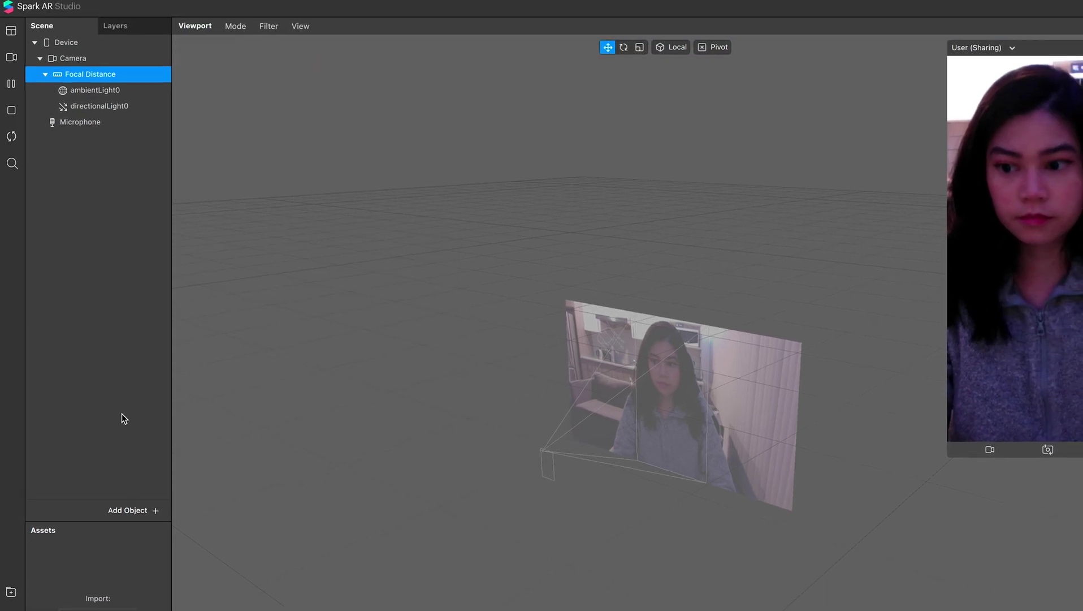
double_click(96, 137)
text(person)
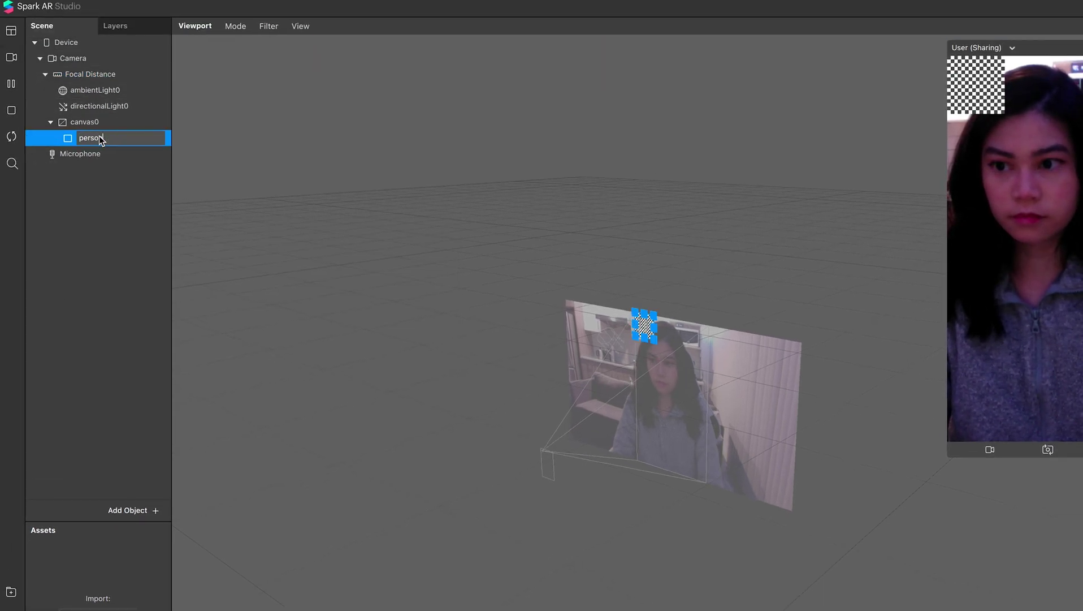
key(Return)
- Set the person rectangle's width and height to 100%
click(994, 140)
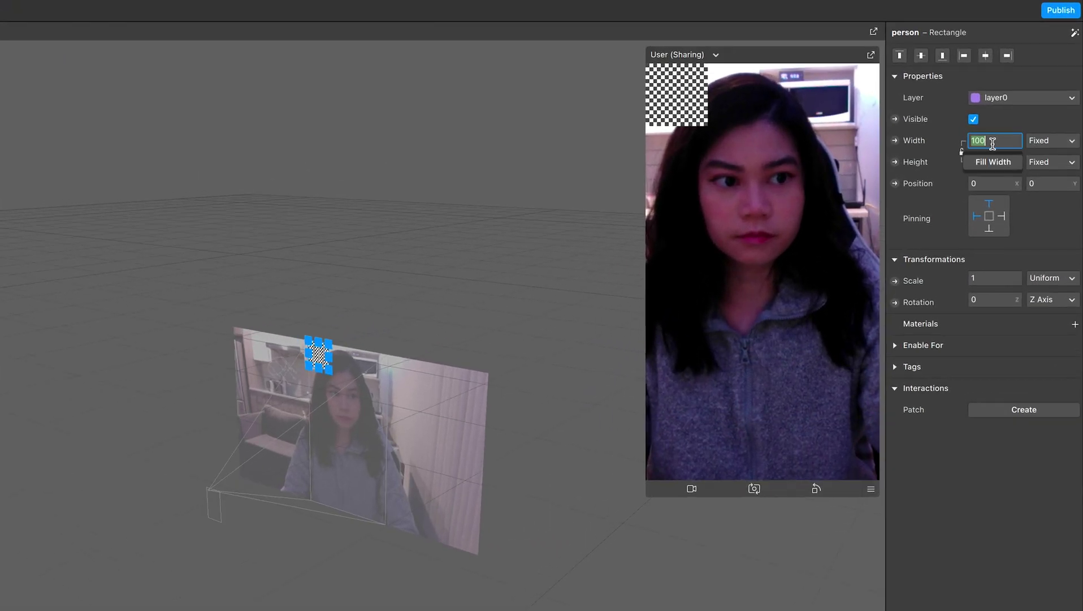
text(100%)
key(Return)
click(997, 157)
text(100%)
key(Return)
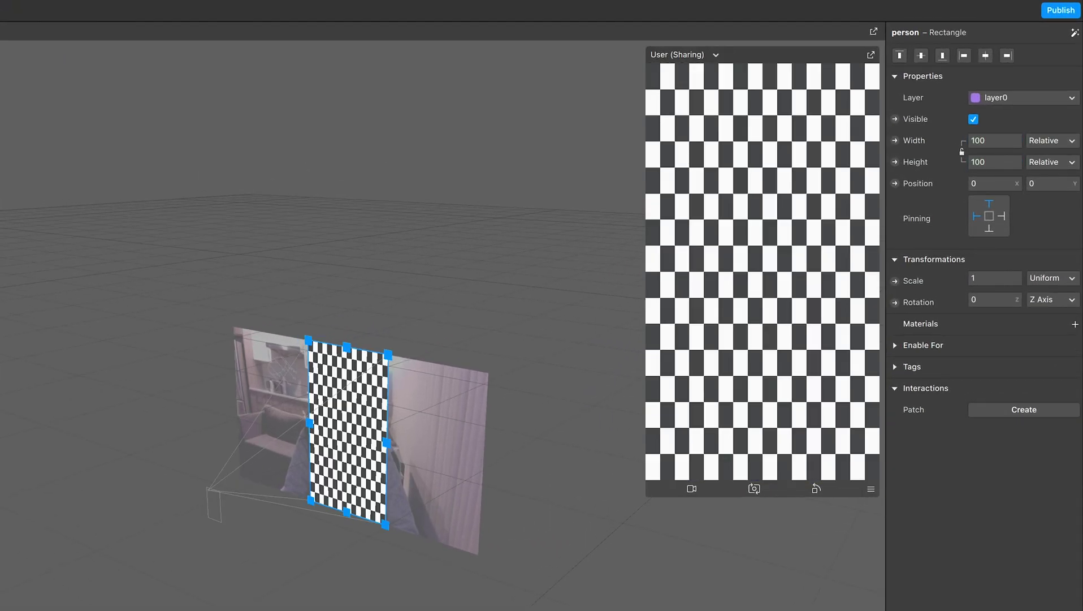
- Give the rectangle a new material named person_mat with the Flat shader
click(1076, 324)
click(955, 346)
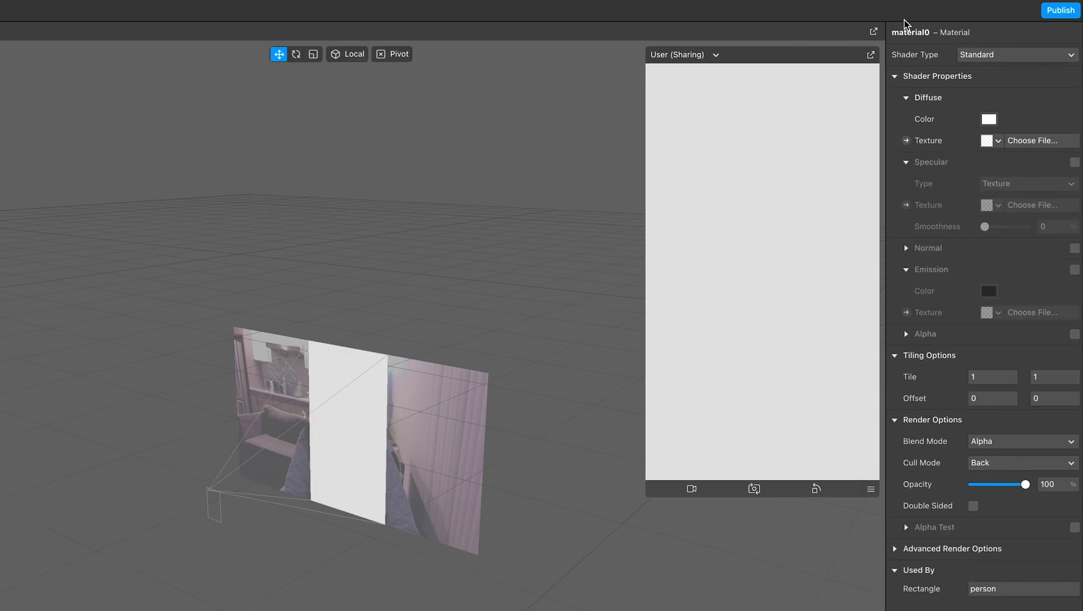
double_click(918, 34)
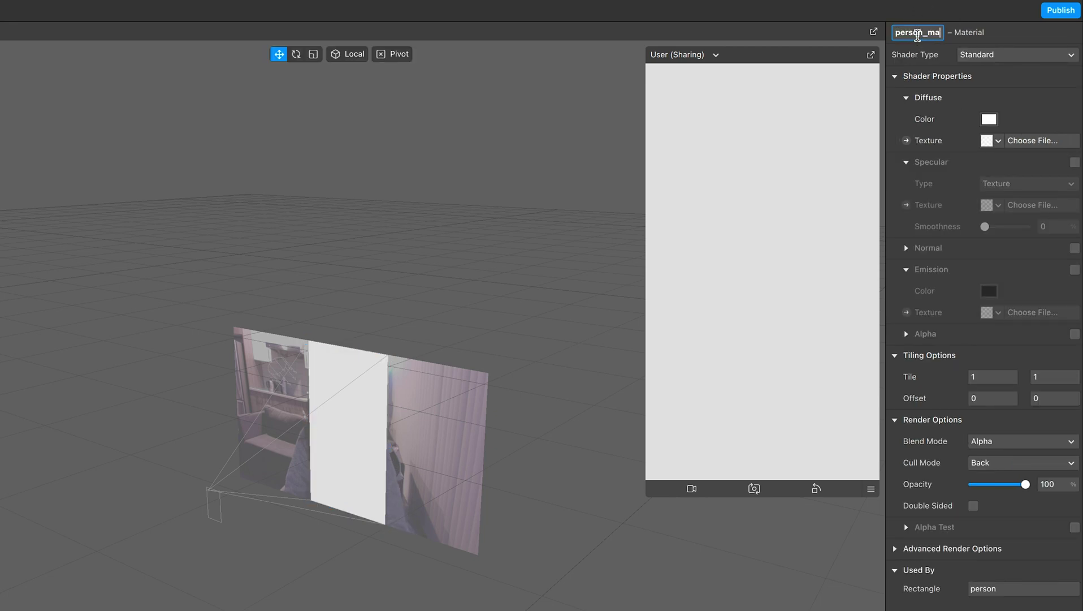
text(person_mat)
key(Return)
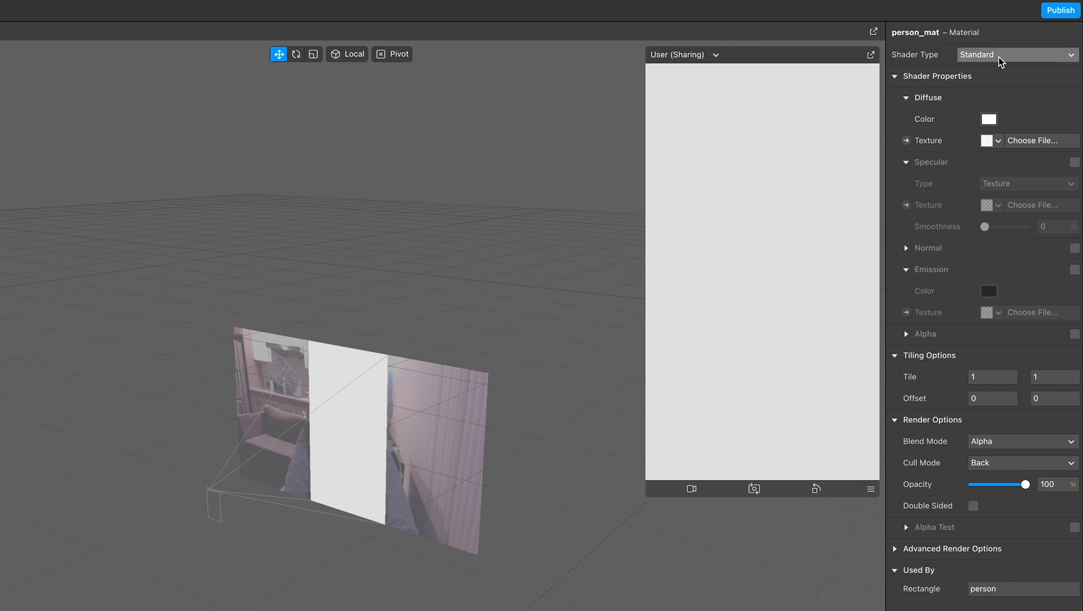
click(974, 55)
click(981, 58)
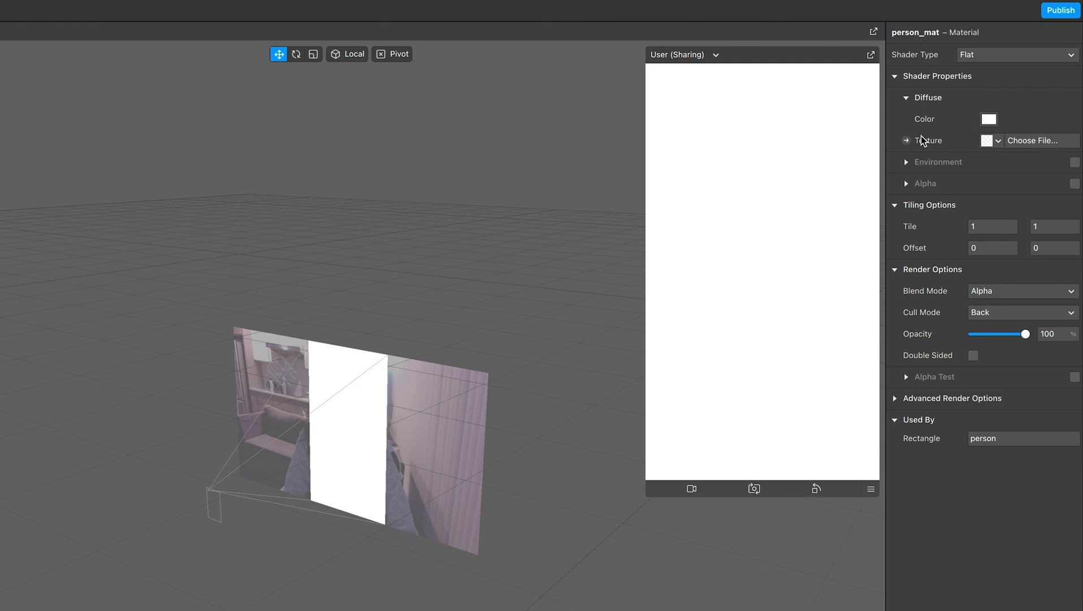
- Extract the camera feed as a texture and add a Person segmentation mask
click(999, 141)
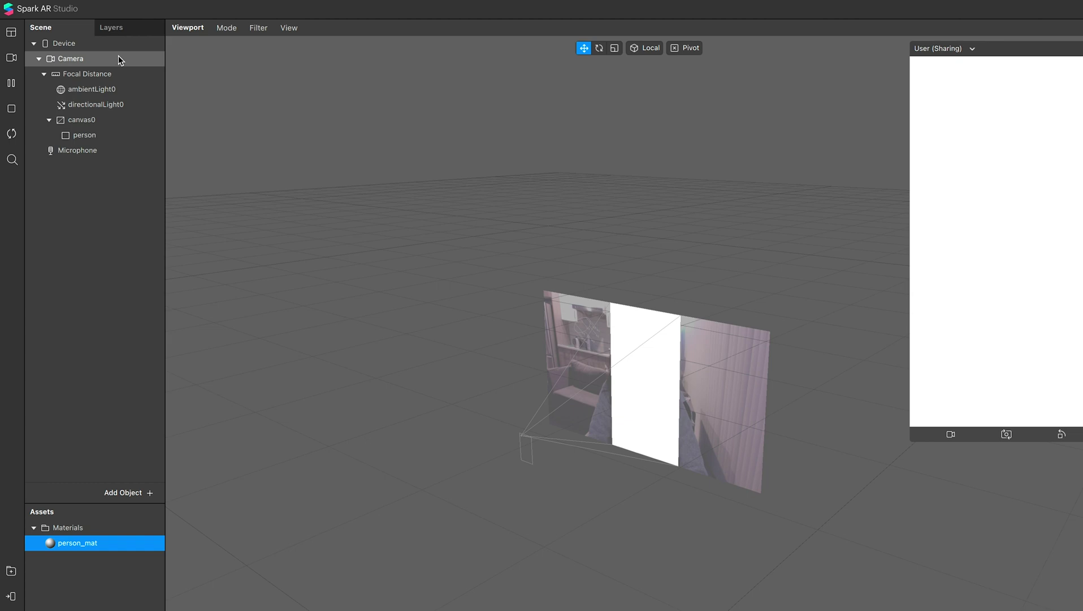
click(75, 59)
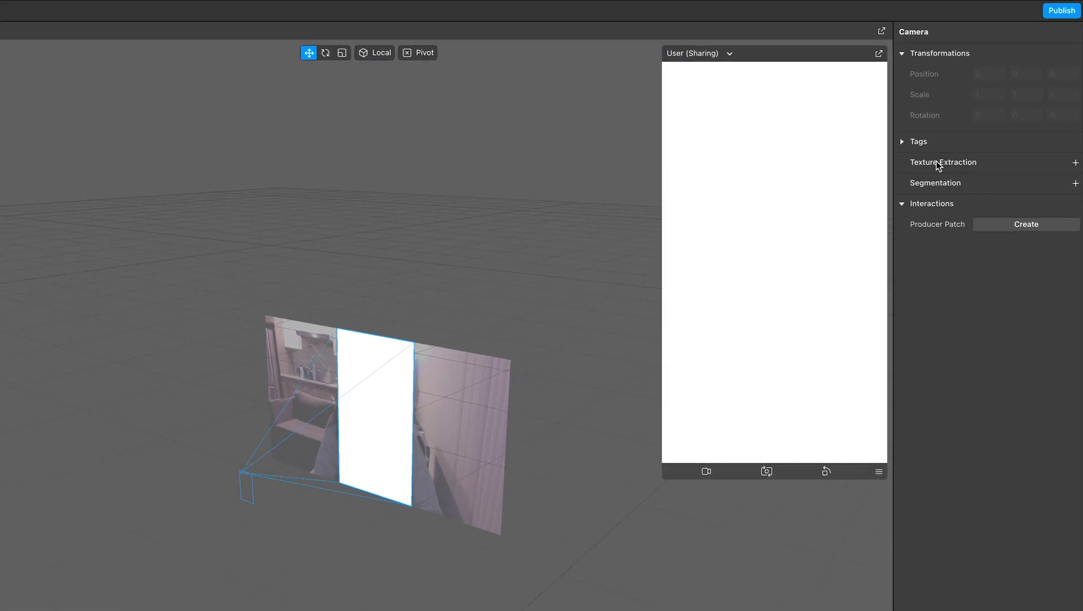
click(1076, 163)
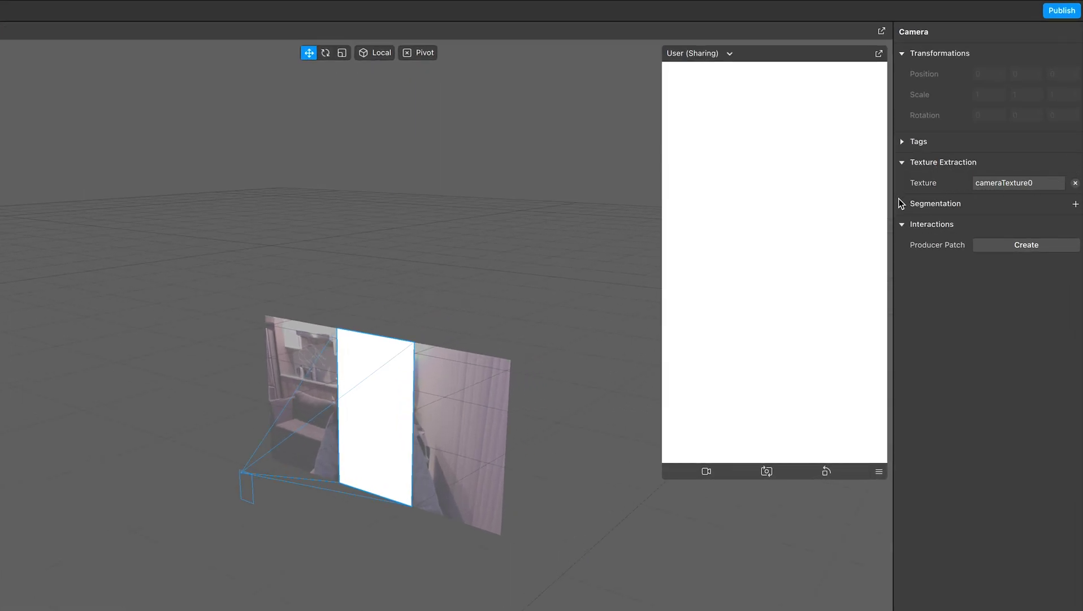
click(1075, 204)
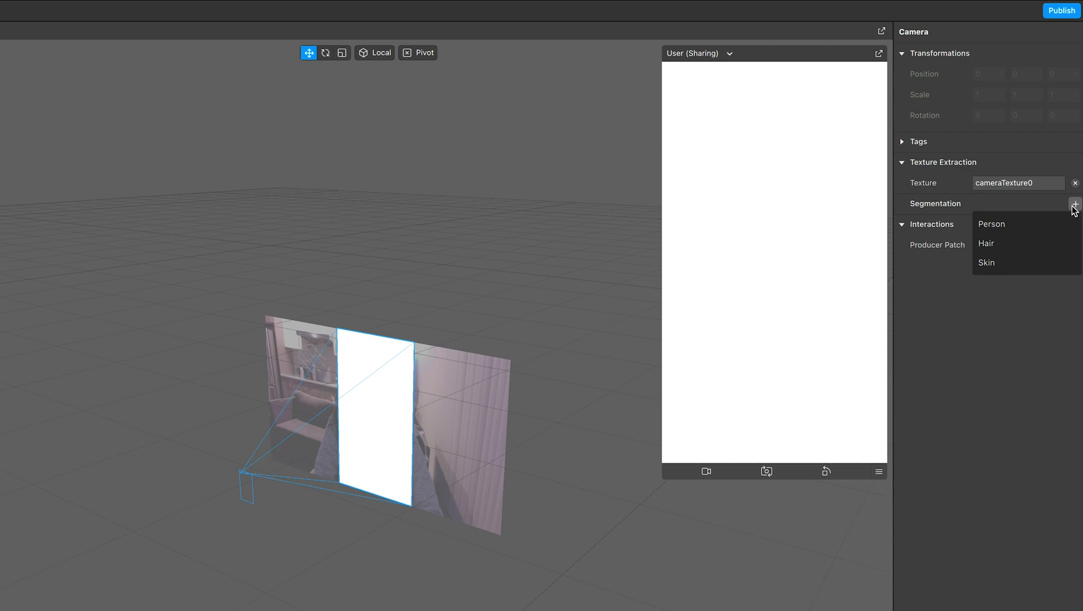
click(1017, 226)
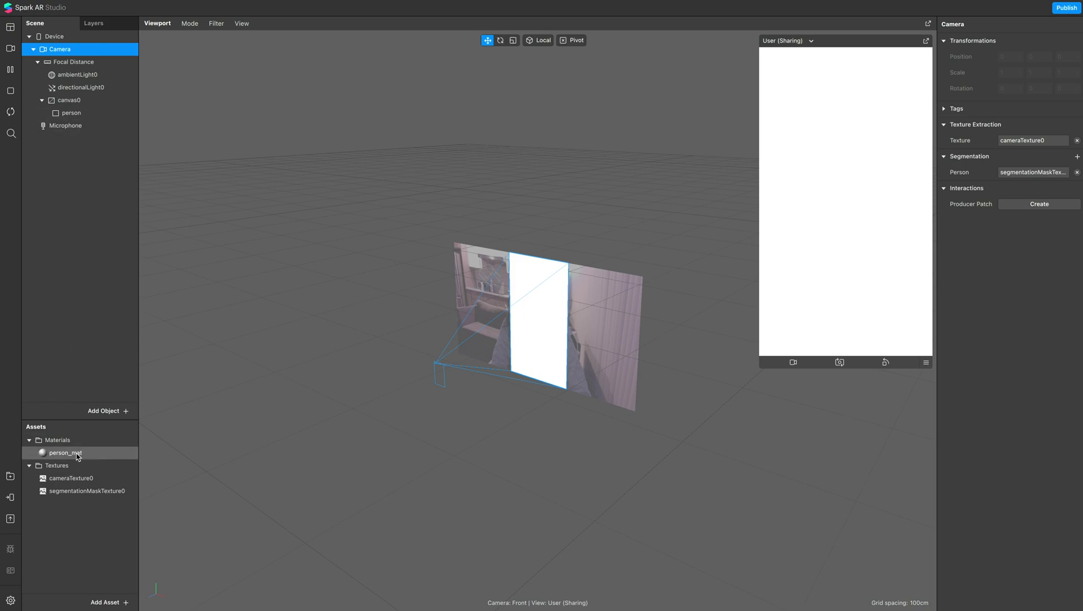
- Set person_mat's texture to cameraTexture0 and its alpha to segmentationMaskTexture0
click(78, 454)
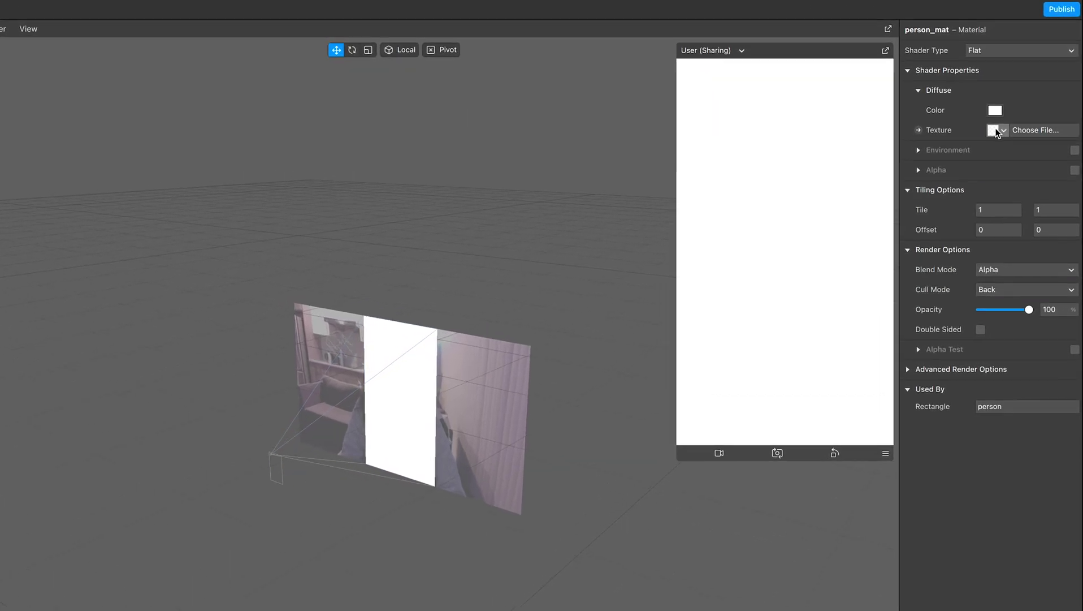
click(1016, 105)
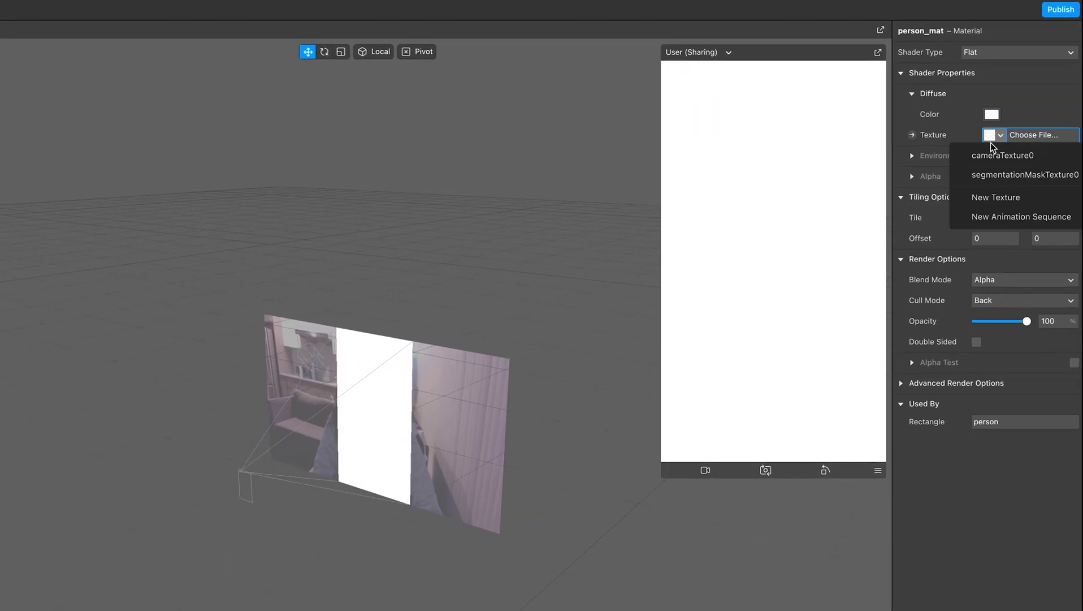
click(995, 155)
click(1075, 176)
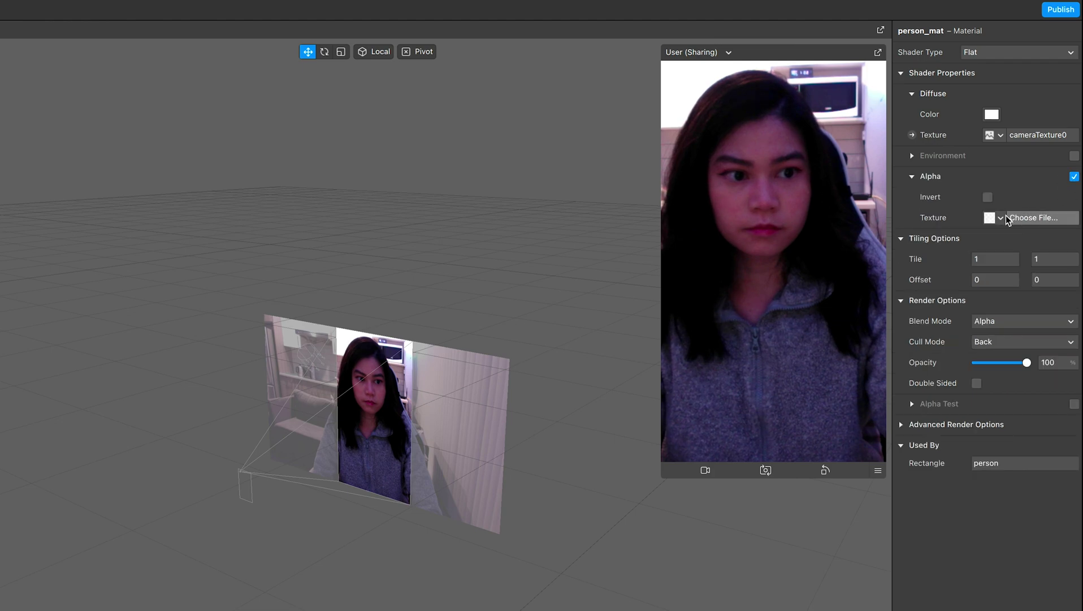
click(998, 217)
click(993, 253)
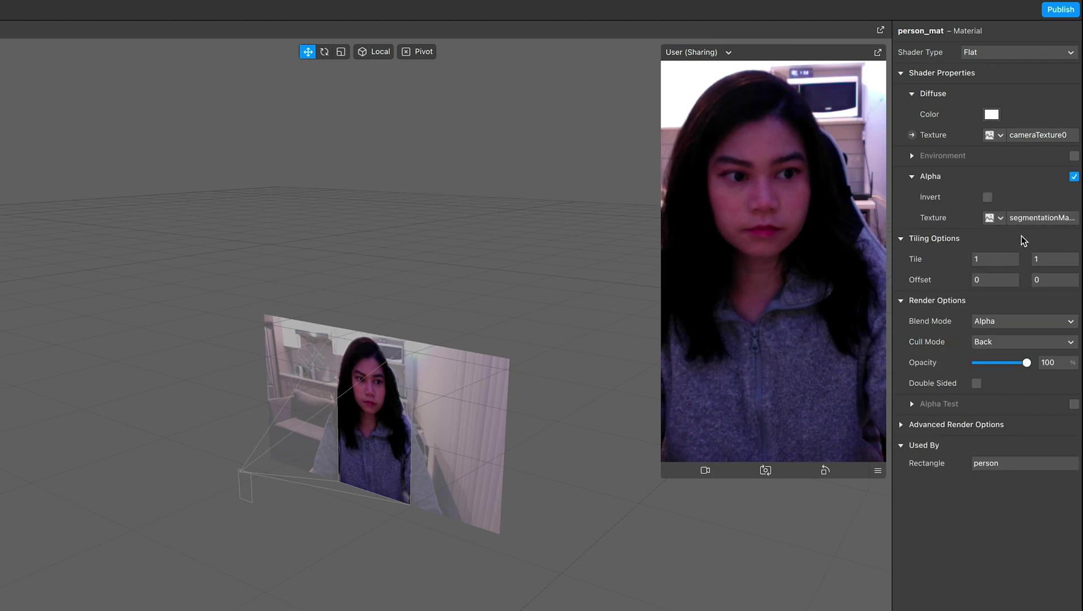
click(381, 406)
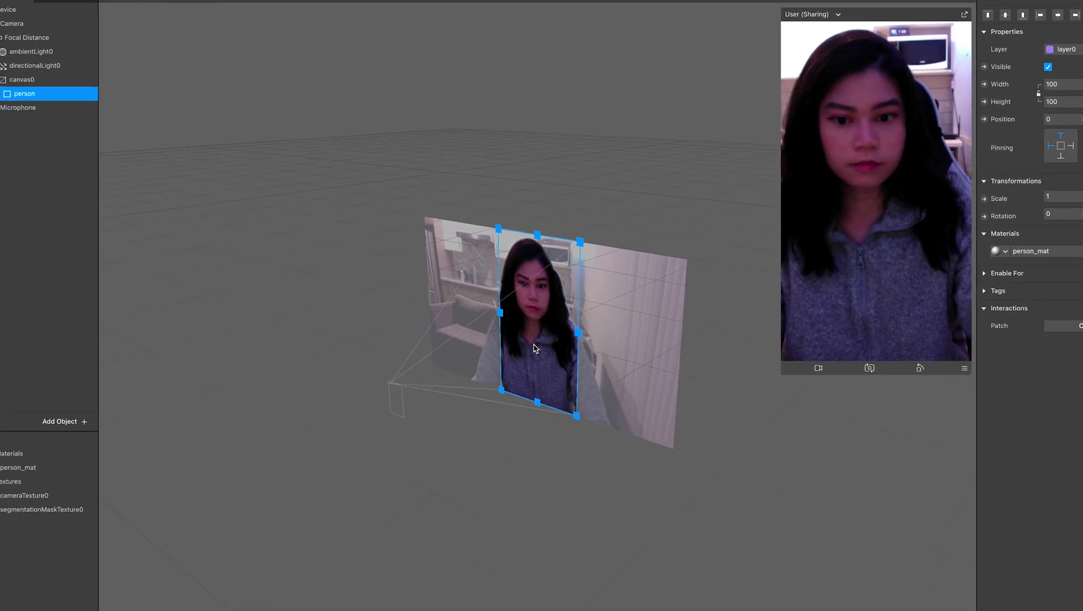
- Put the person rectangle on a newly created layer
mouse_move(534, 346)
mouse_down()
mouse_move(577, 309)
mouse_move(513, 290)
mouse_move(586, 391)
mouse_move(594, 384)
mouse_move(532, 350)
mouse_move(554, 341)
mouse_up()
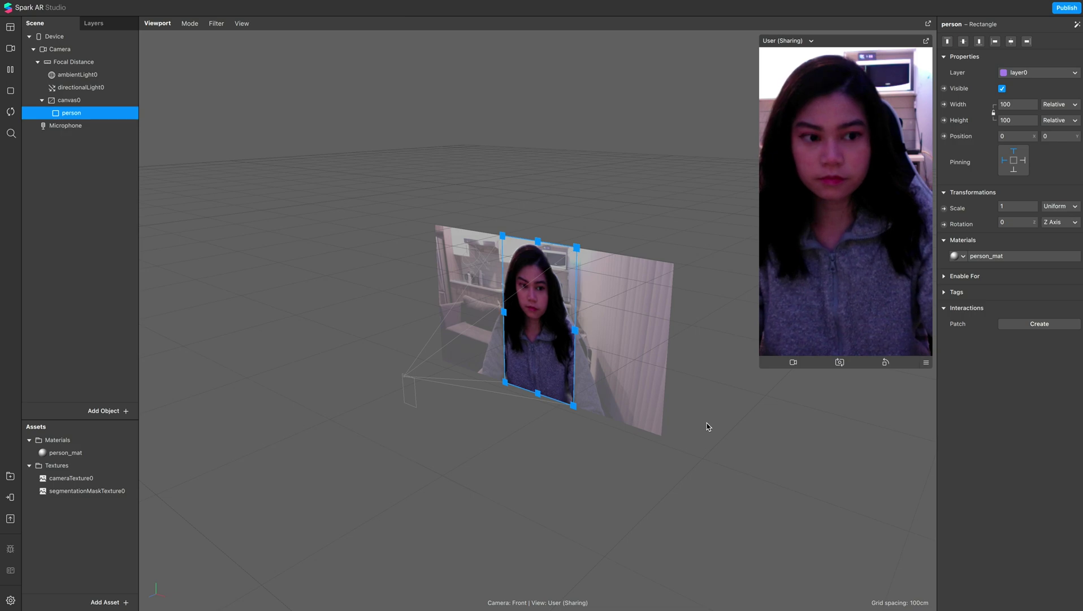
click(109, 29)
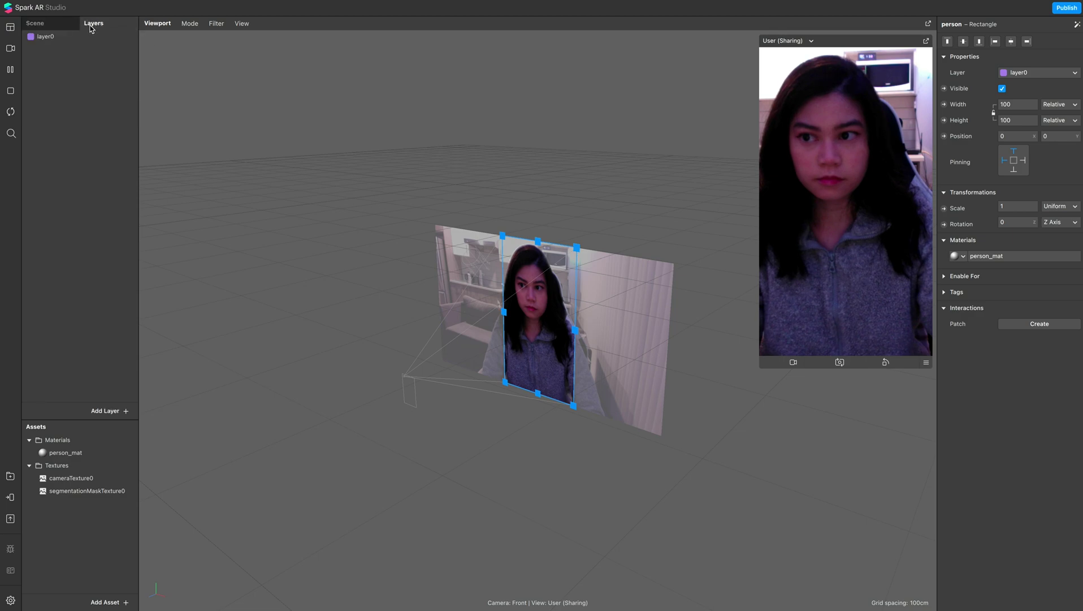
click(51, 28)
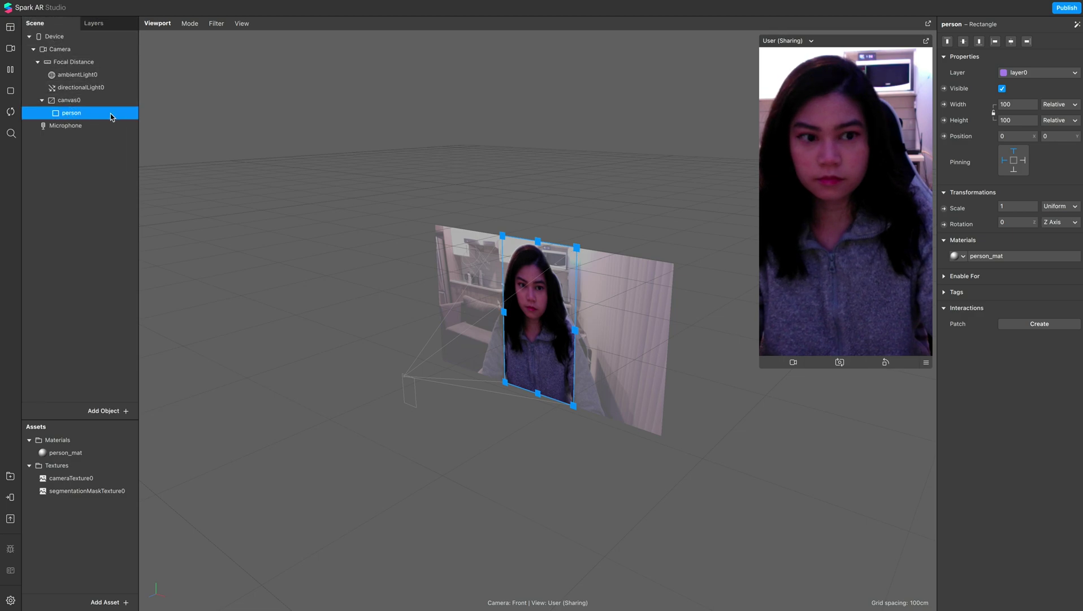
click(1034, 75)
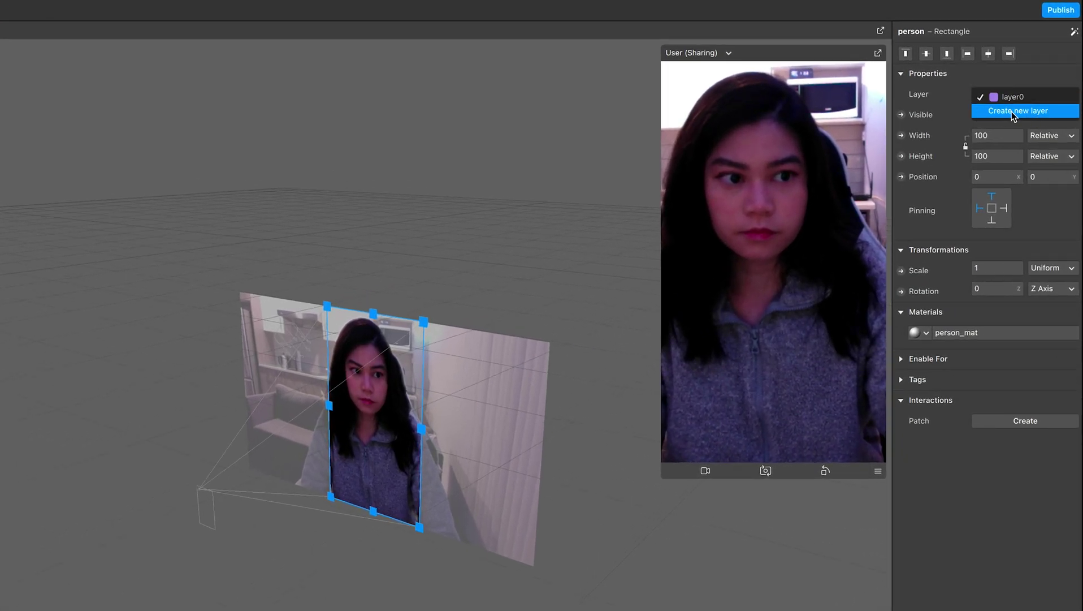
click(1011, 110)
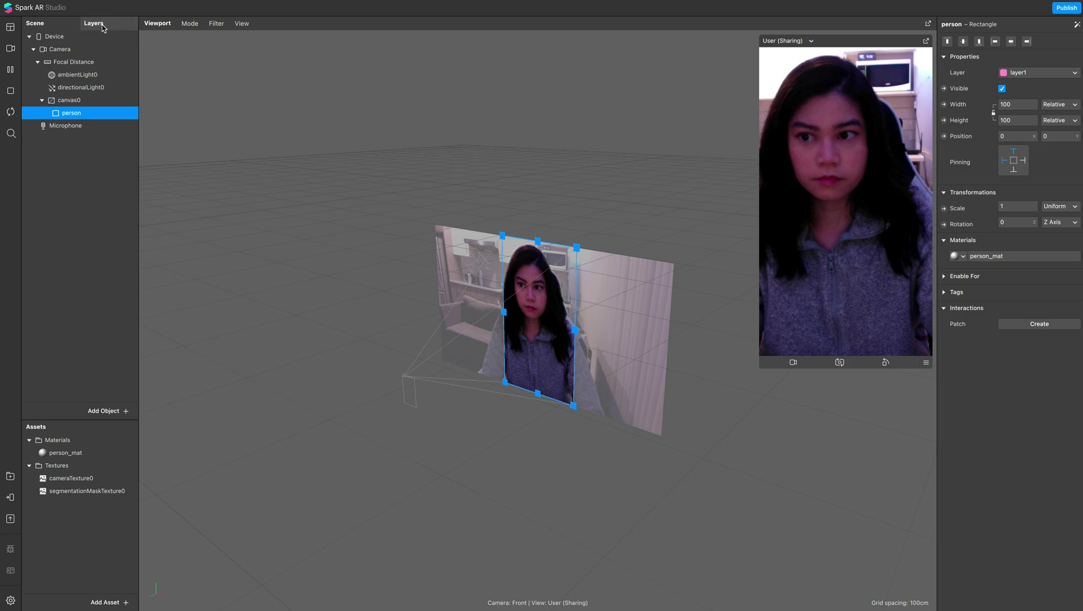
- Rename layer1 to person and layer0 to background
click(102, 26)
double_click(51, 37)
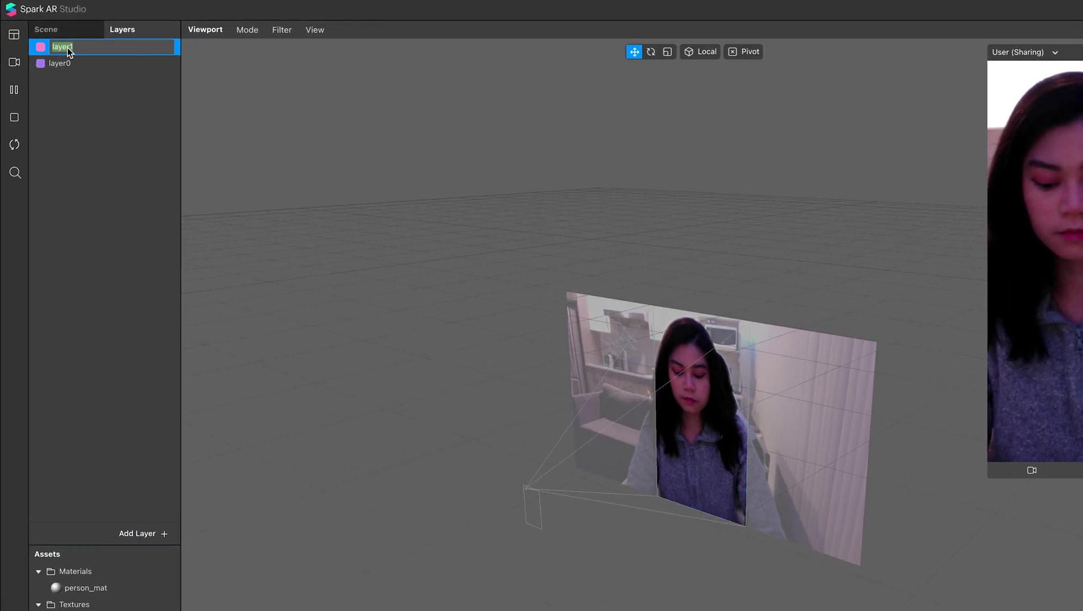
text(person)
key(Return)
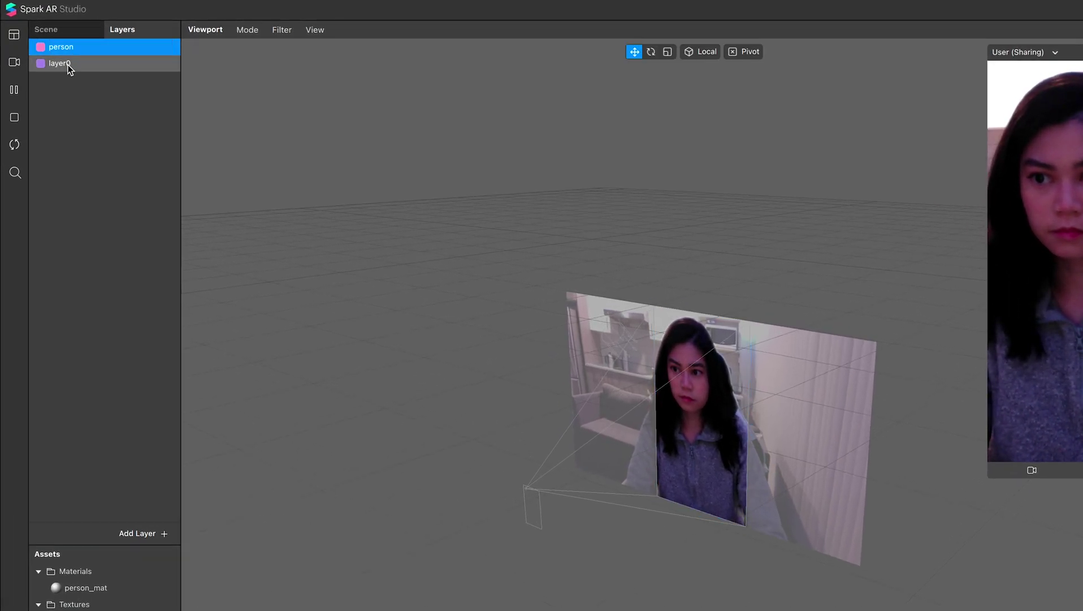
double_click(60, 63)
text(background)
key(Return)
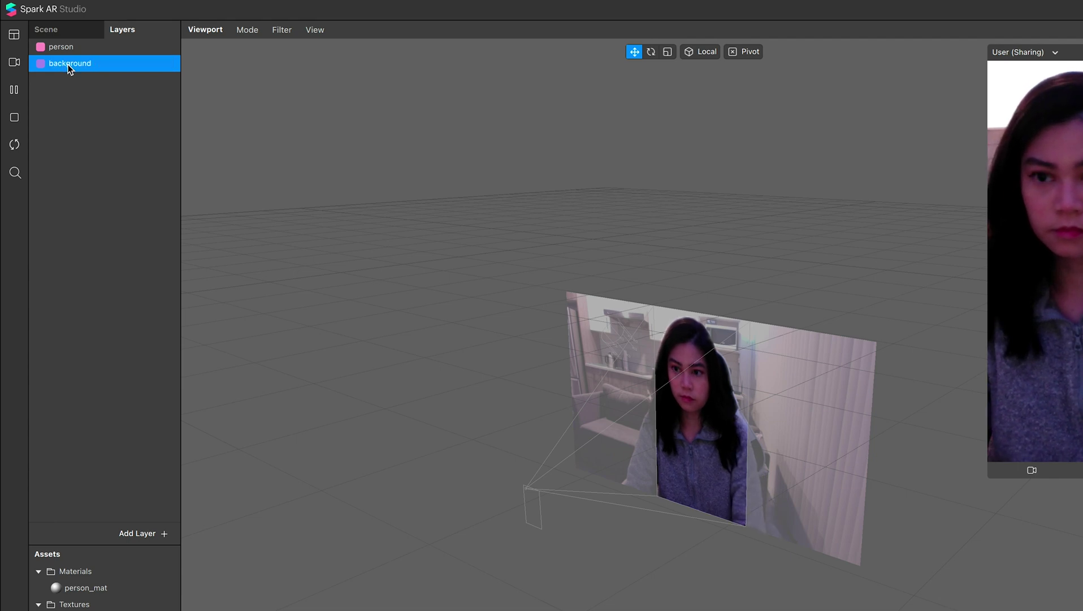
click(81, 33)
- Add a new rectangle named background to the scene
click(139, 534)
scroll(143, 487, down, 2)
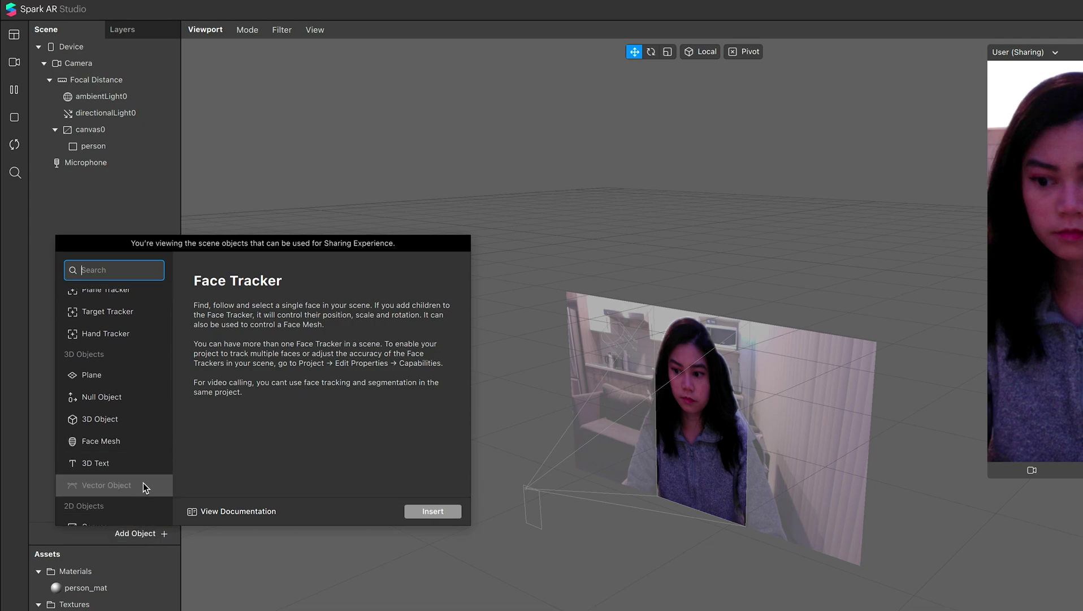
scroll(143, 485, down, 2)
double_click(107, 509)
double_click(101, 163)
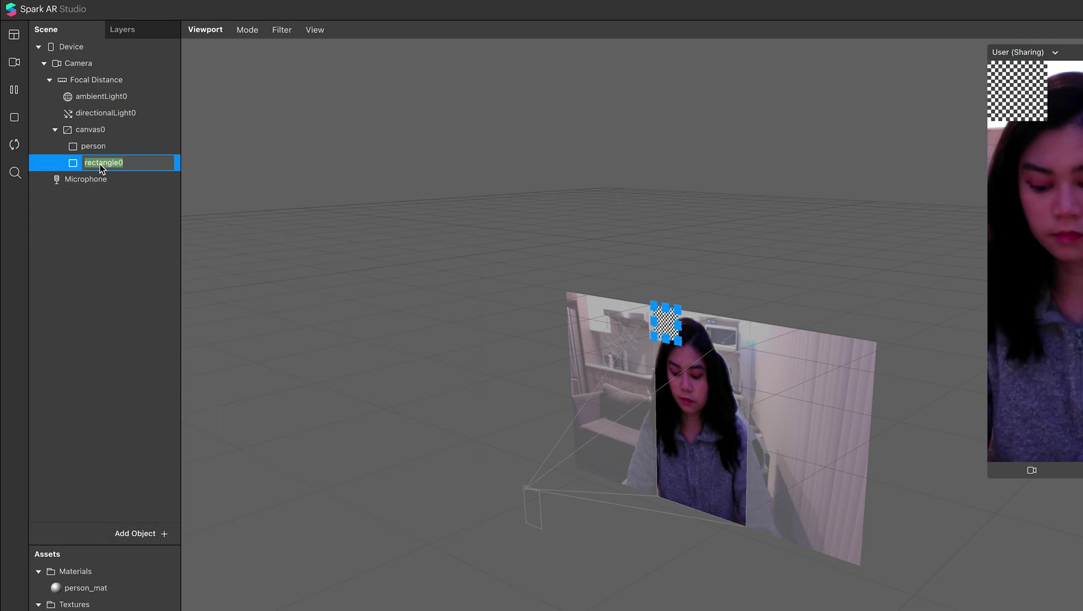
text(background)
key(Return)
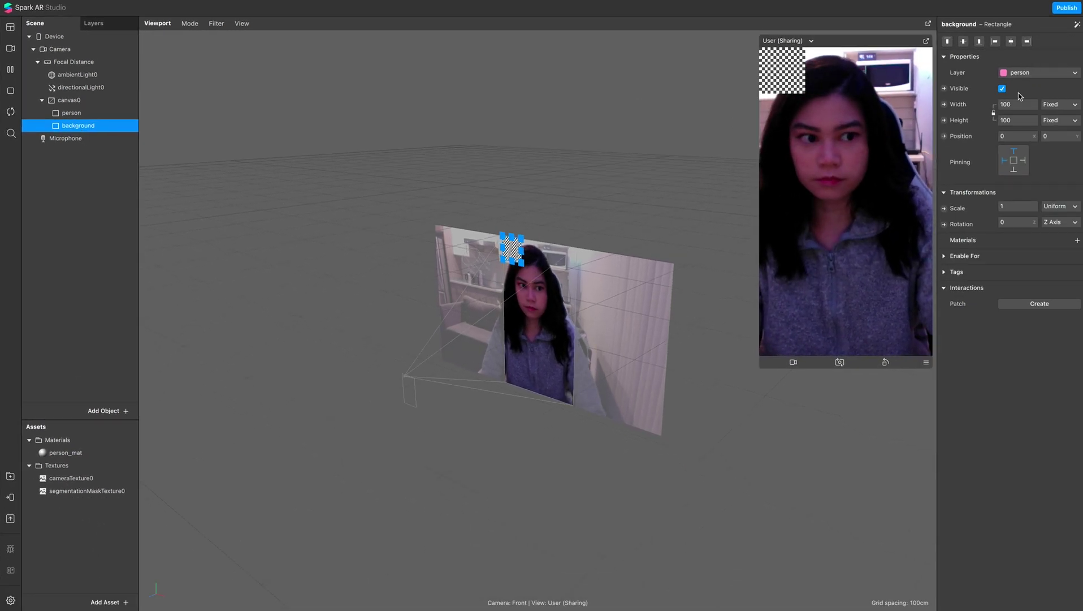
- Set the background rectangle to 100% width and height on the background layer
click(1013, 104)
text(100%)
key(Tab)
text(100%)
key(Return)
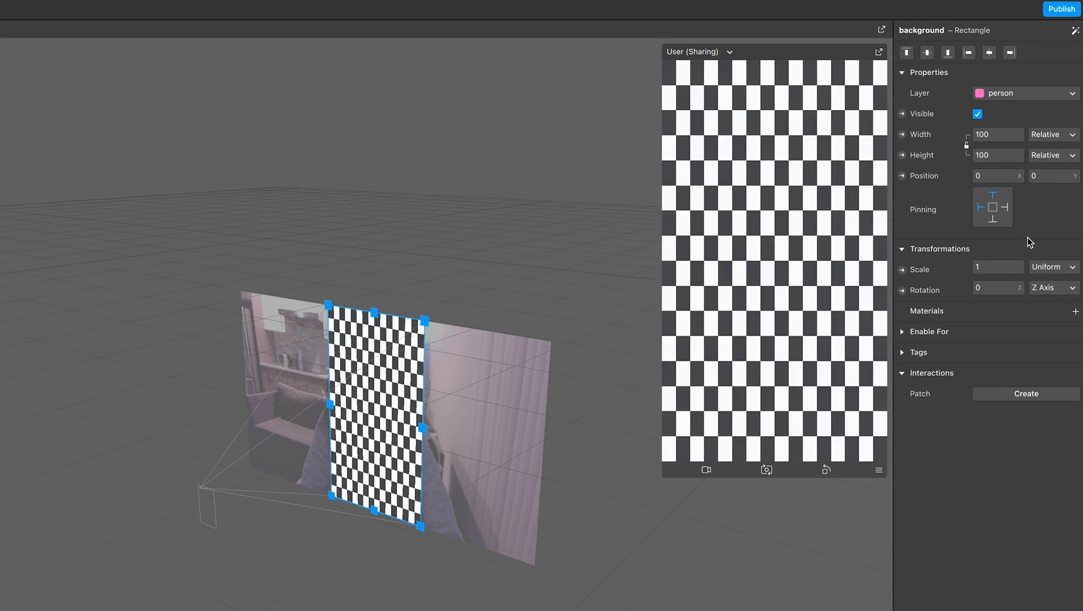
click(1038, 95)
click(1029, 111)
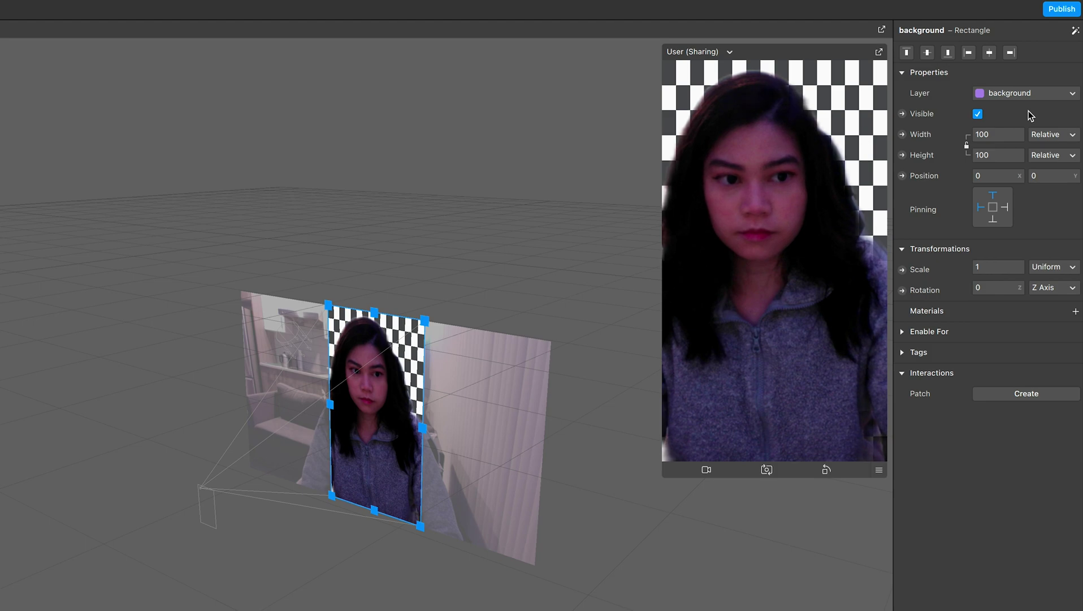
- Create a Flat-shaded material named background_mat for the rectangle and expand its render options
click(1075, 313)
click(1015, 353)
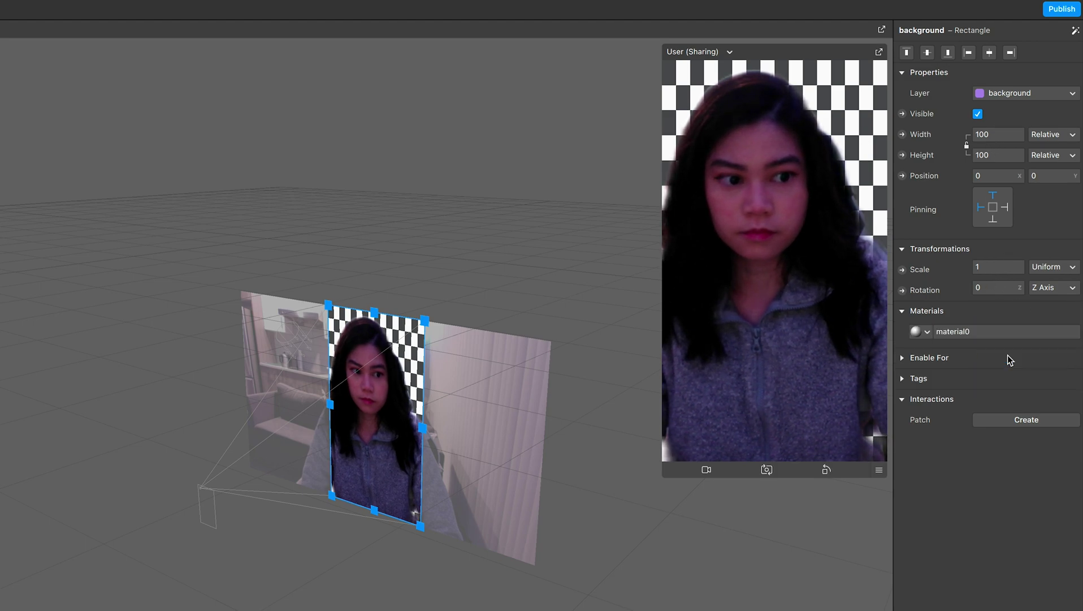
click(961, 332)
double_click(911, 30)
text(background)
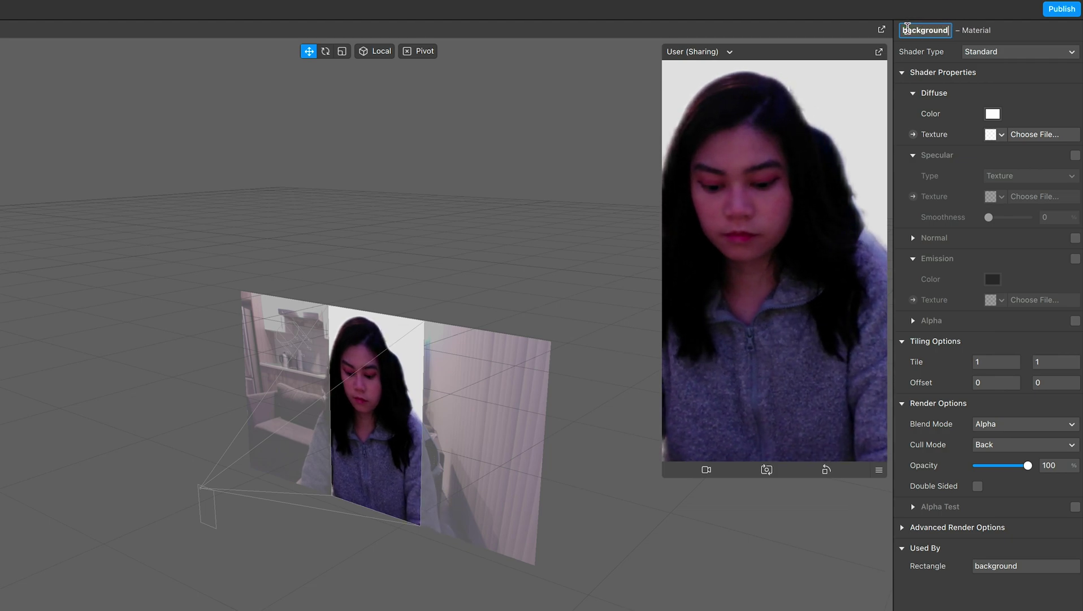
text(_mat)
click(990, 51)
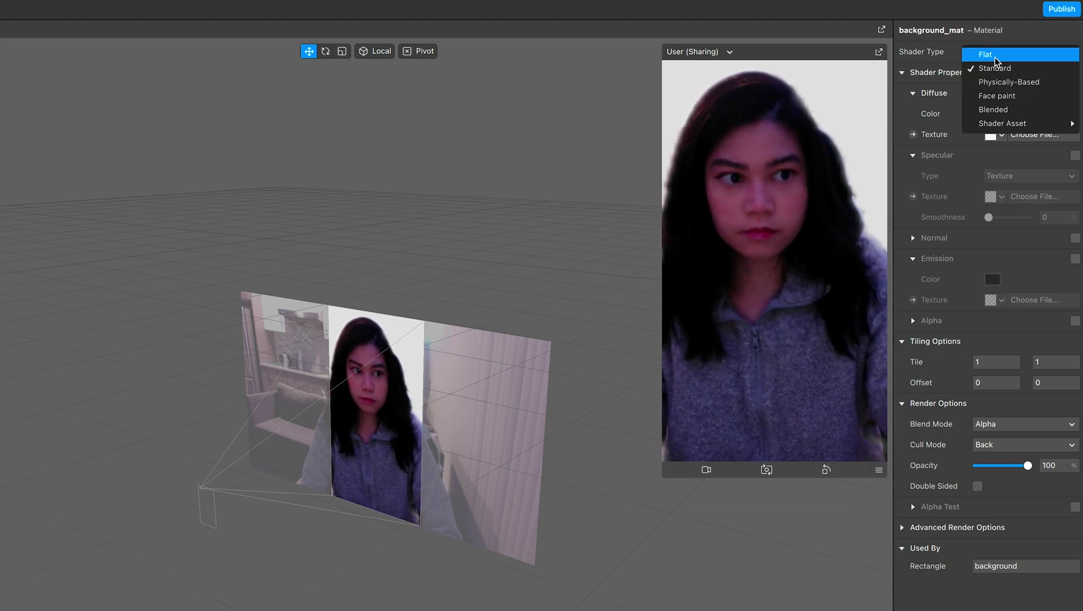
click(995, 57)
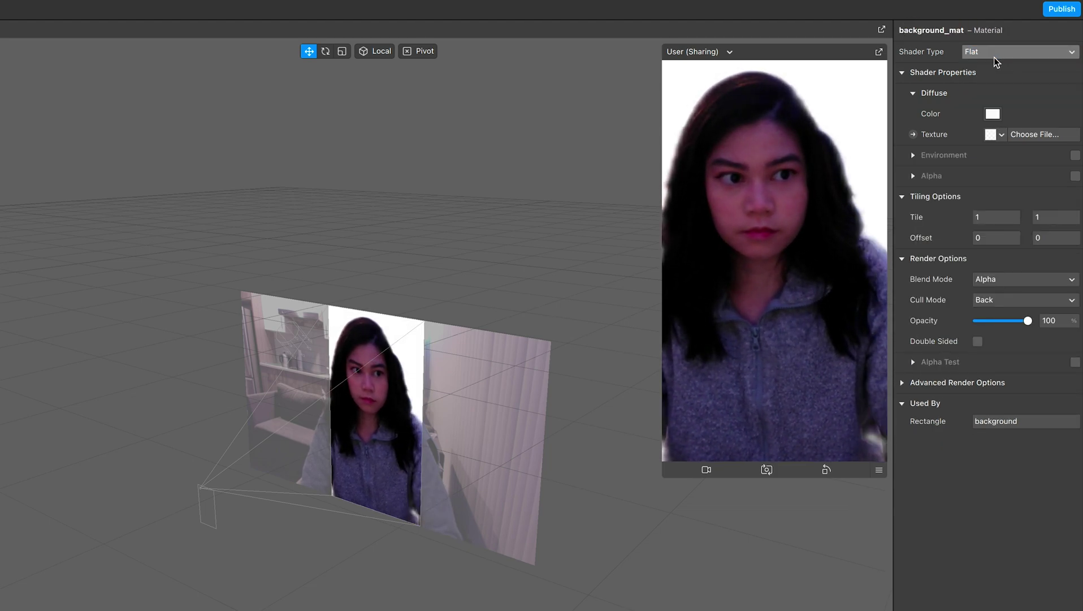
click(902, 383)
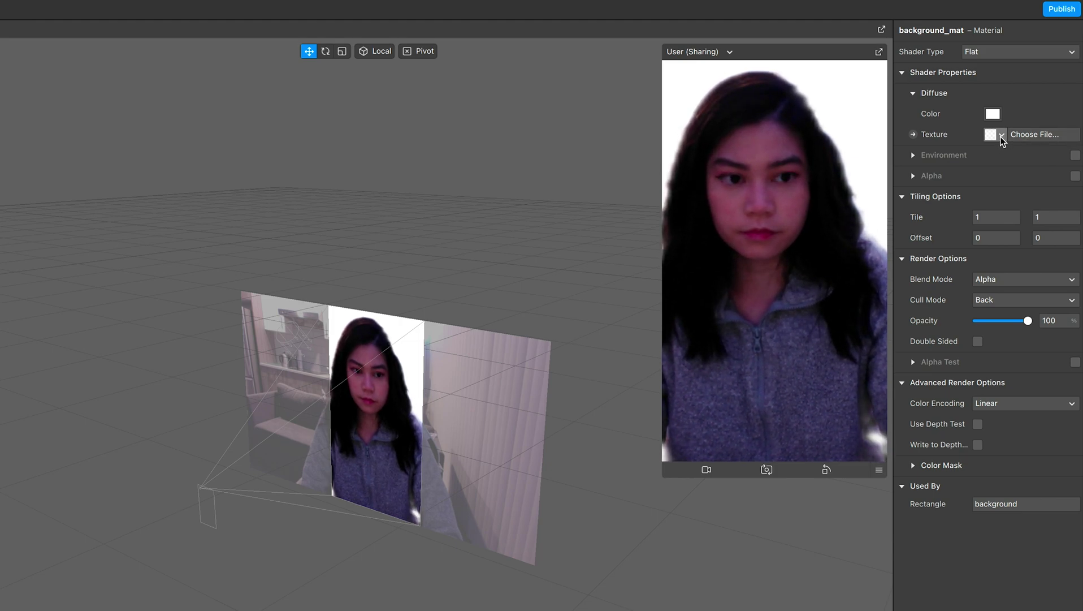
- Try other colours in background_mat's colour picker but keep the base colour white
click(1001, 103)
click(468, 428)
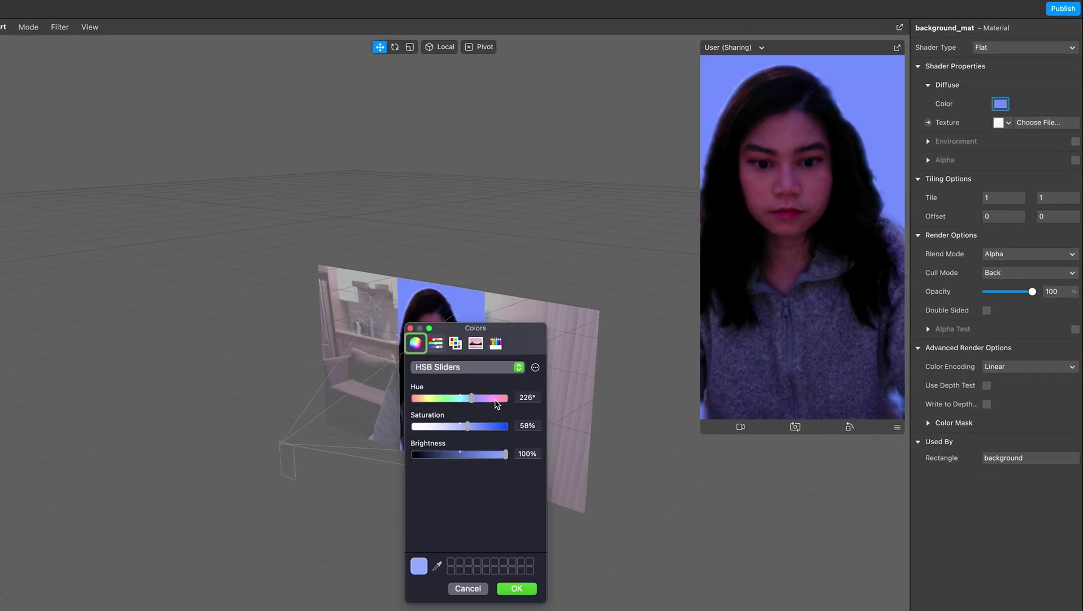
drag(471, 397, 362, 437)
click(517, 588)
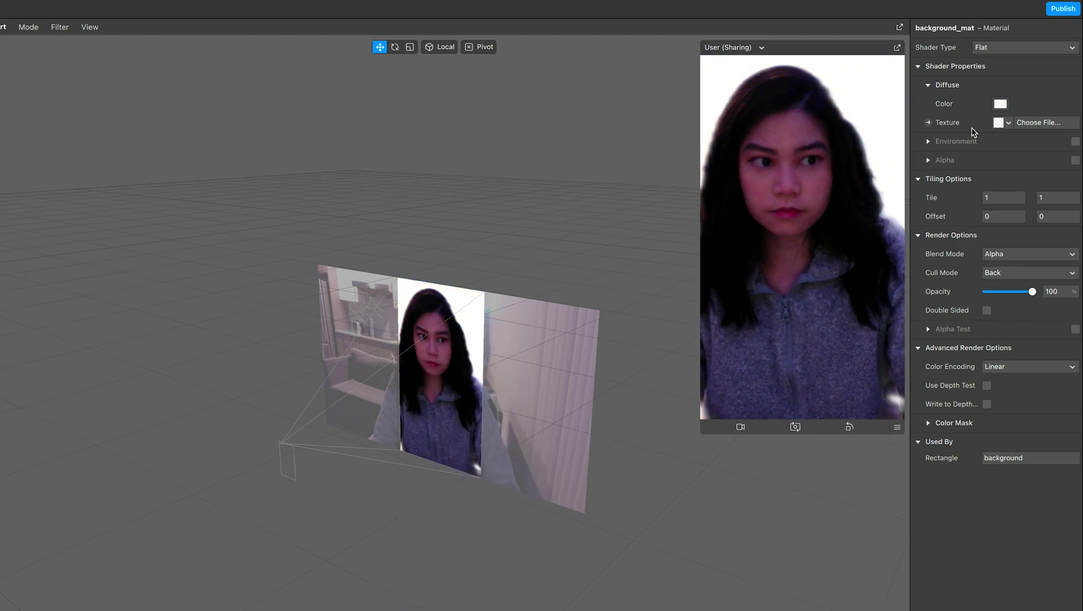
- Set background_mat's texture to a new texture loaded from galaxy-1.png
click(1002, 123)
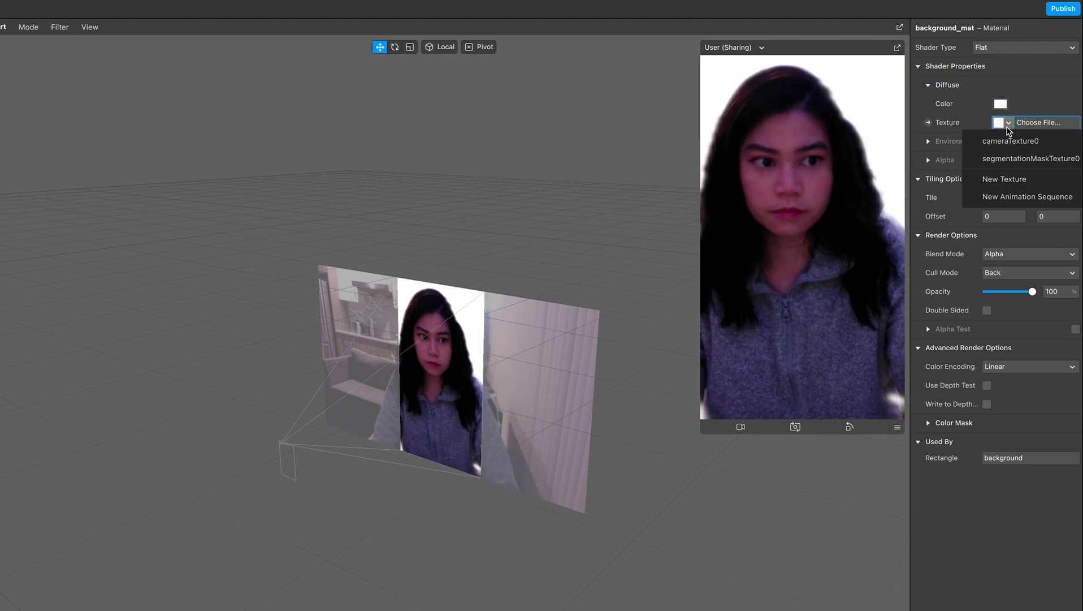
click(1004, 182)
double_click(107, 142)
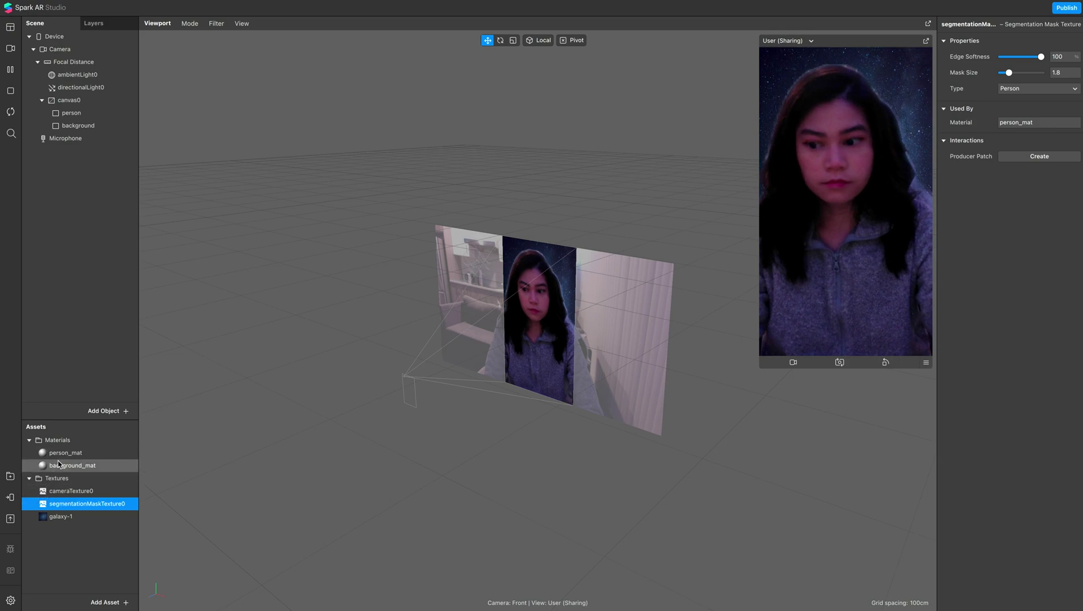
double_click(56, 465)
key(Return)
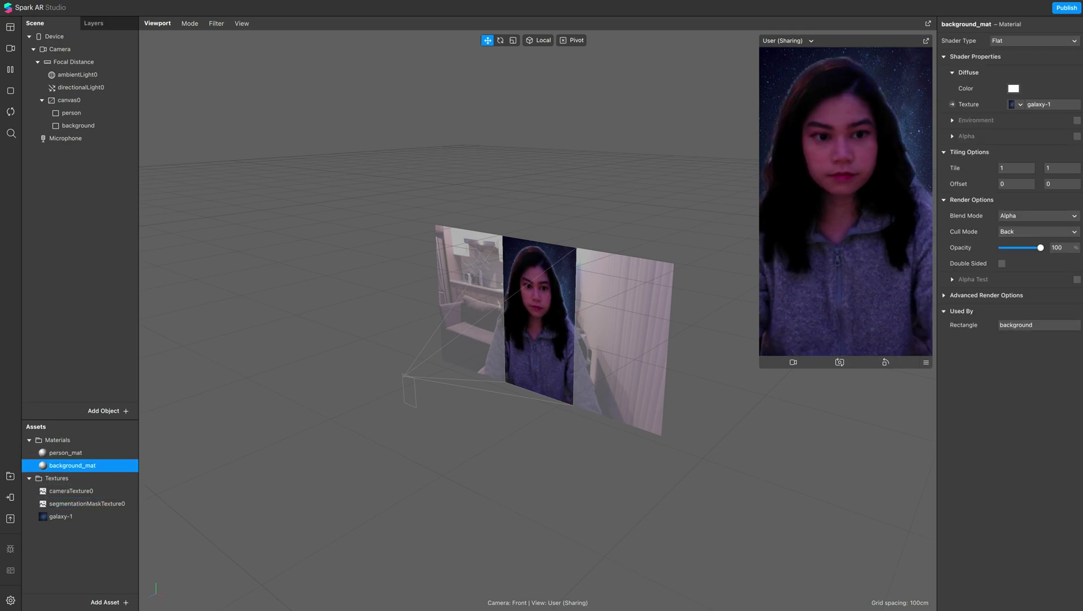